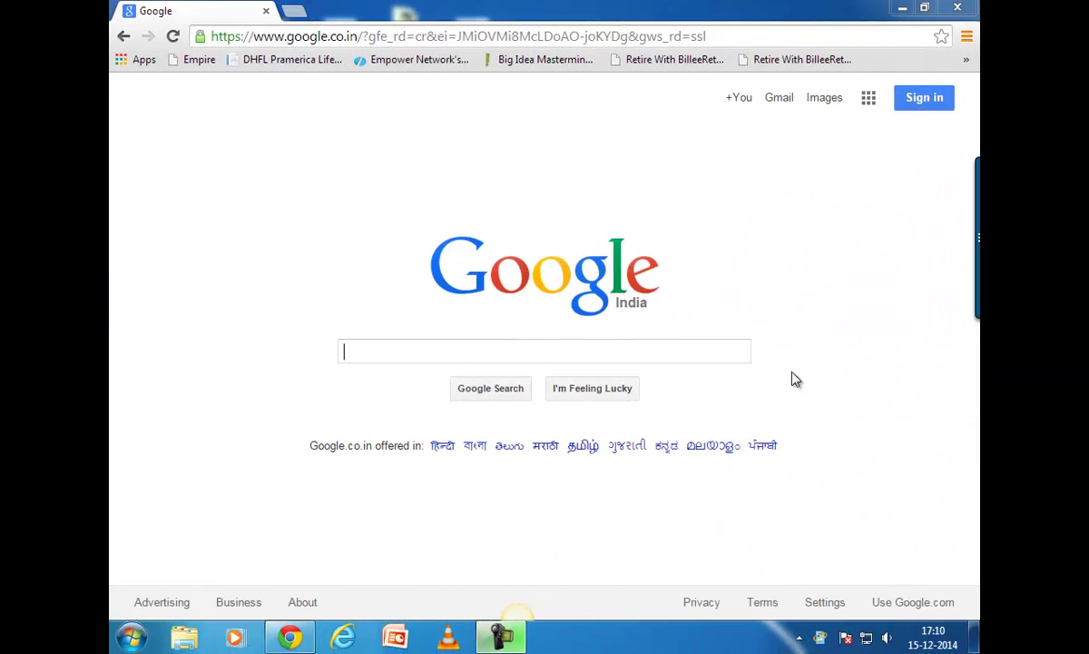
- Search Google for "google keyword planner", open the Google AdWords: Keyword Planner result and dismiss the Windows color scheme message
{"action": "type", "text": "goog"}
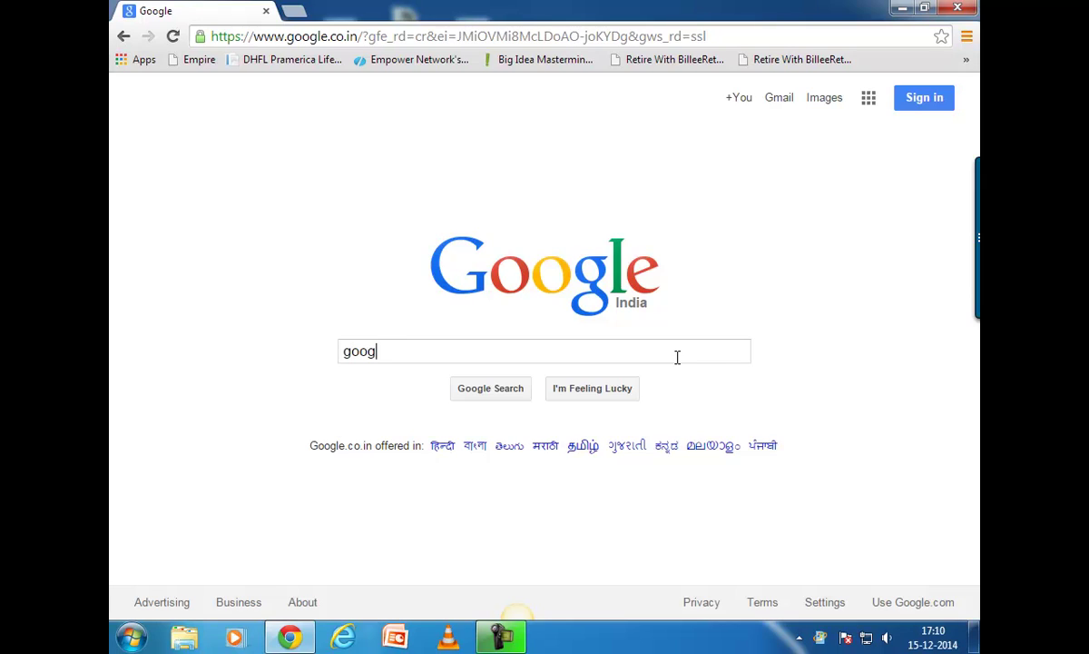
{"action": "type", "text": "le keyword planner"}
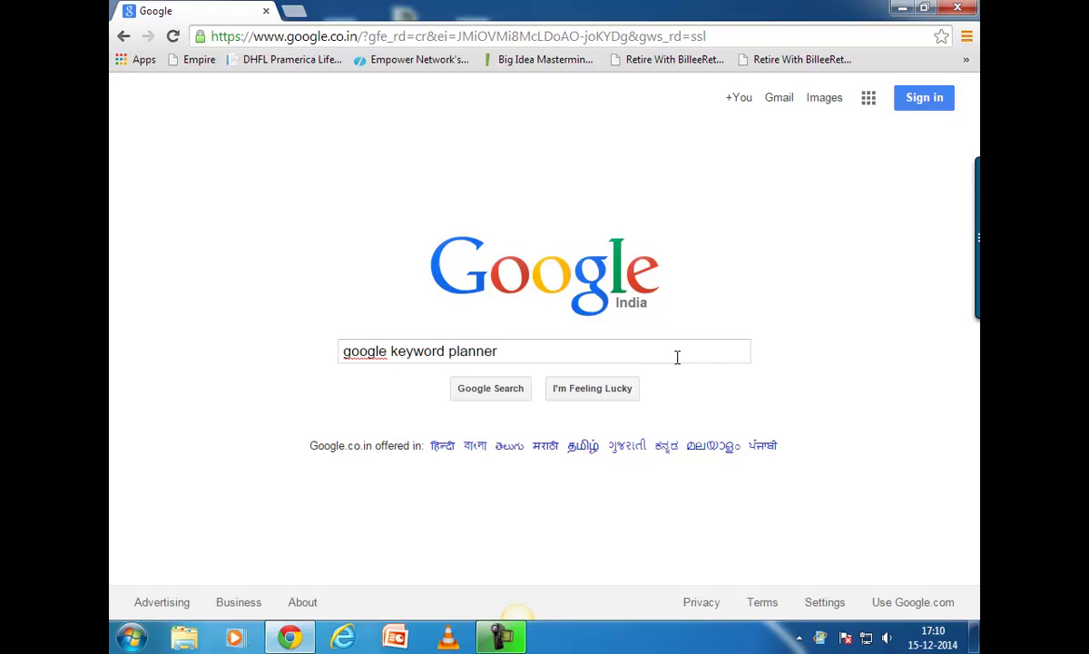
{"action": "key", "text": "Return"}
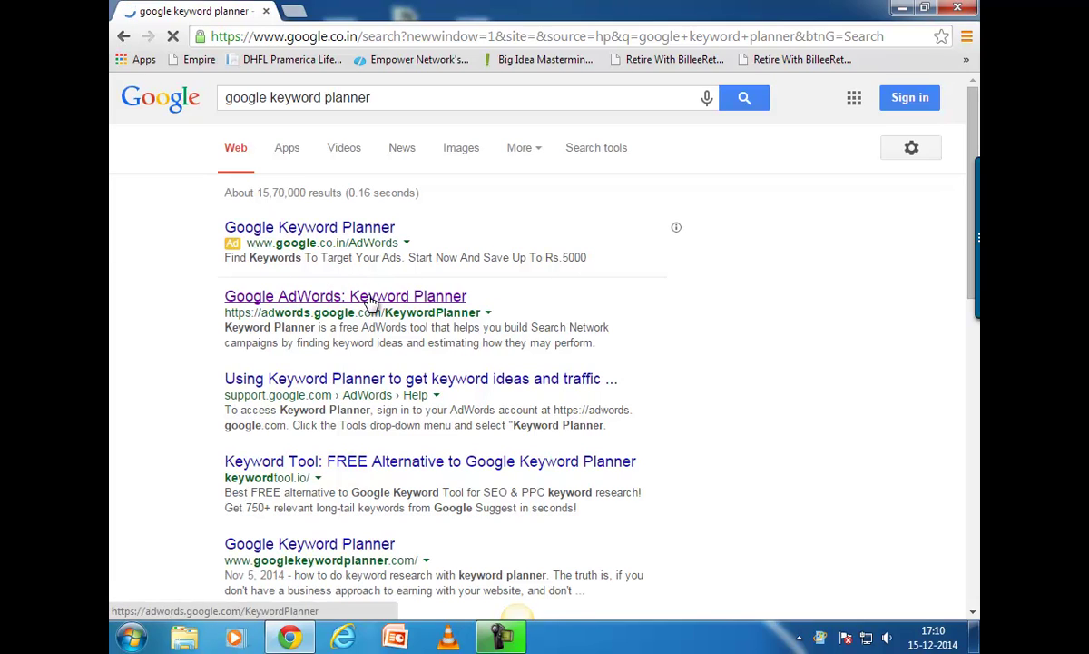
{"action": "left_click", "coordinate": [370, 301]}
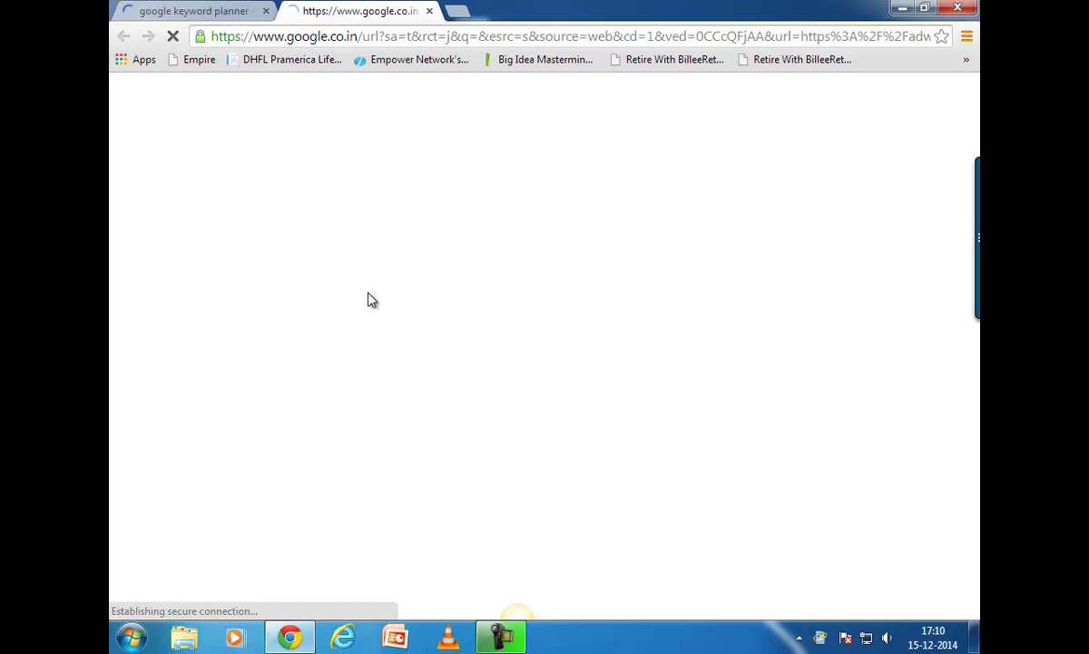
{"action": "left_click", "coordinate": [207, 10]}
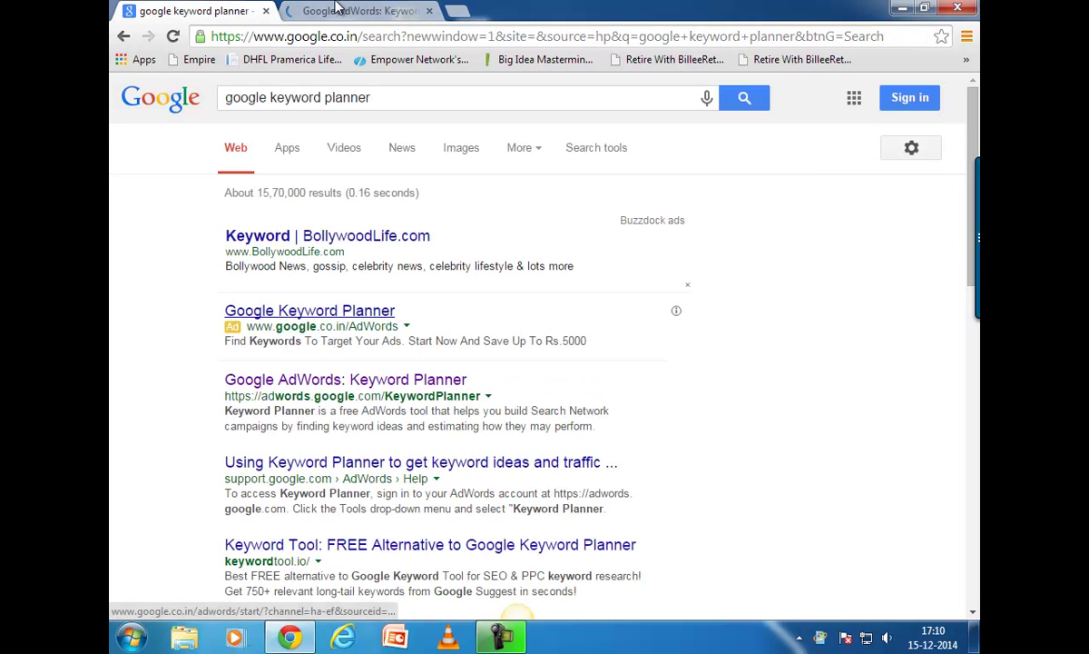
{"action": "left_click", "coordinate": [336, 9]}
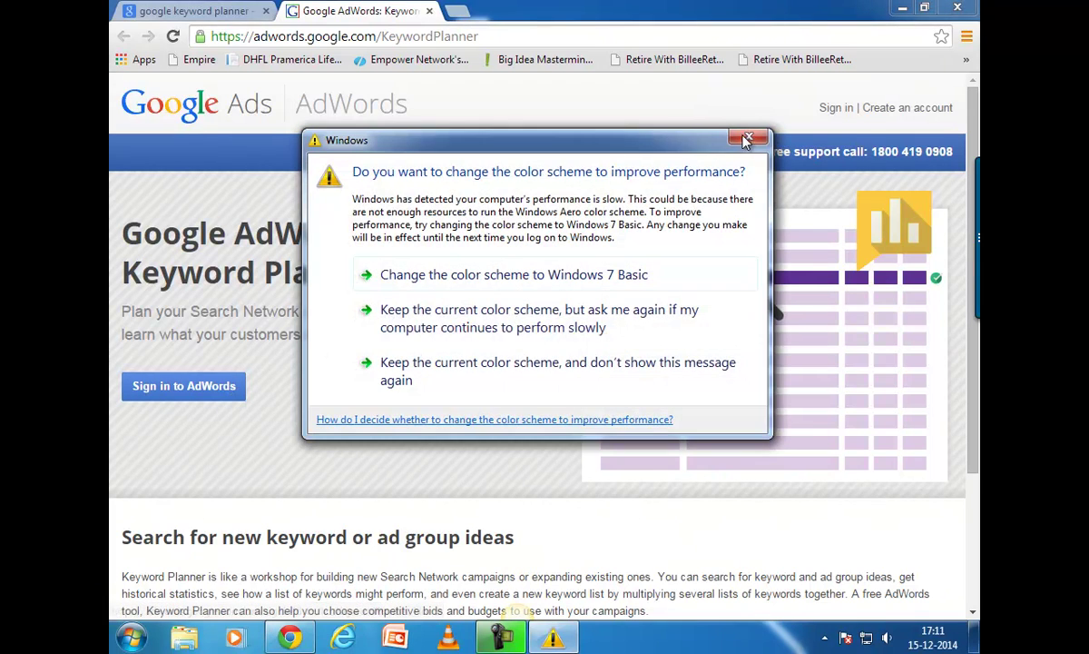
{"action": "left_click", "coordinate": [746, 139]}
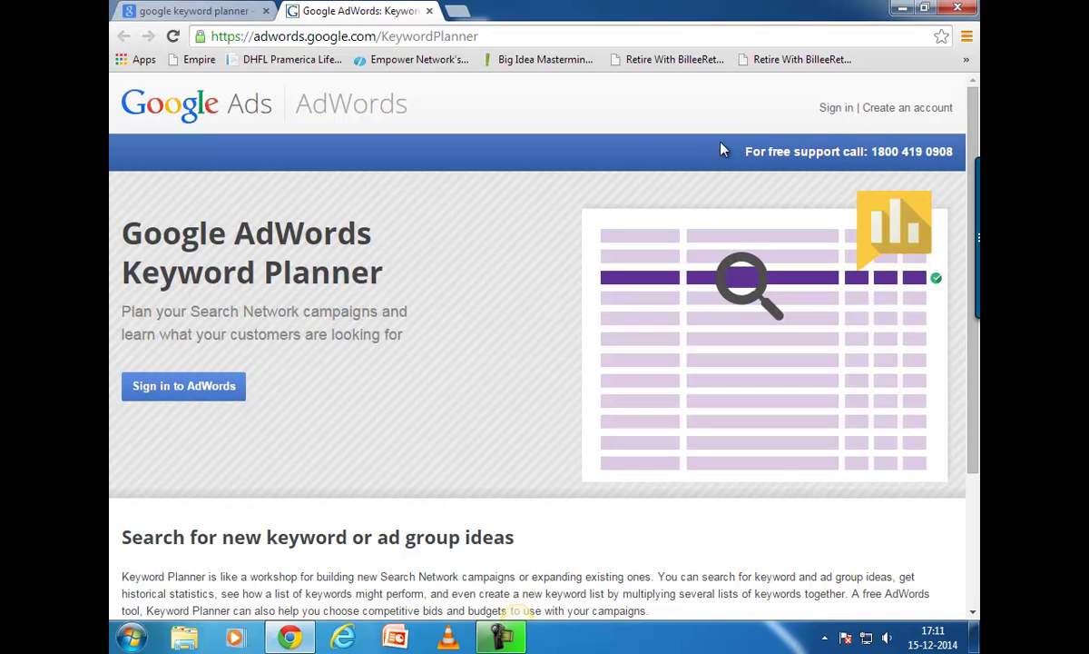
- Sign in to AdWords with the account email and password, and dismiss the Windows color scheme message
{"action": "left_click", "coordinate": [839, 109]}
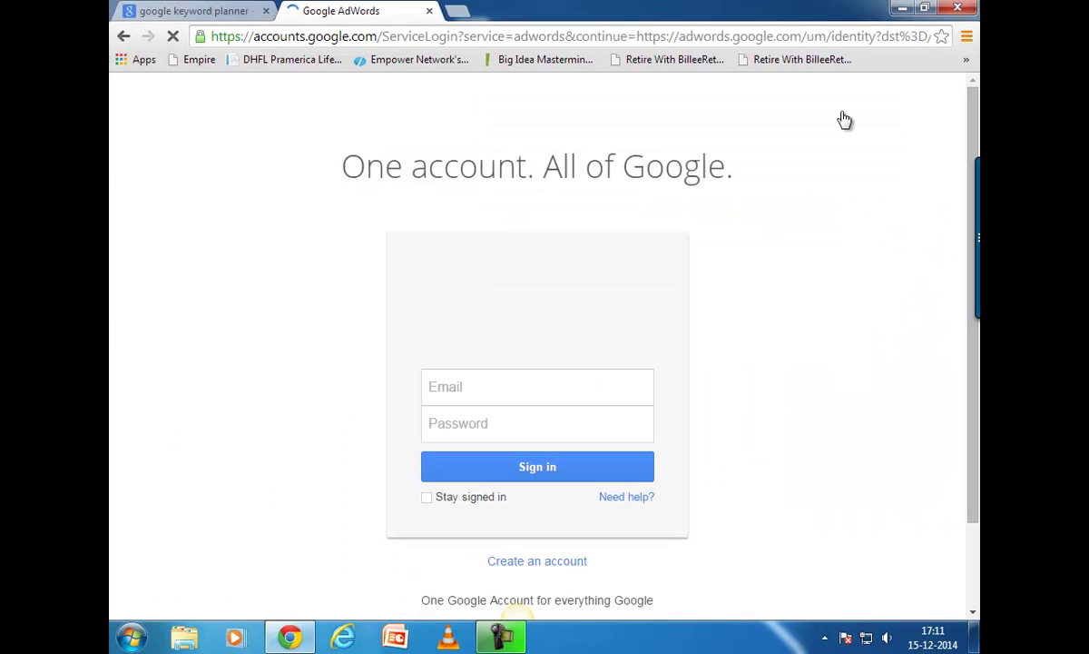
{"action": "left_click", "coordinate": [474, 388]}
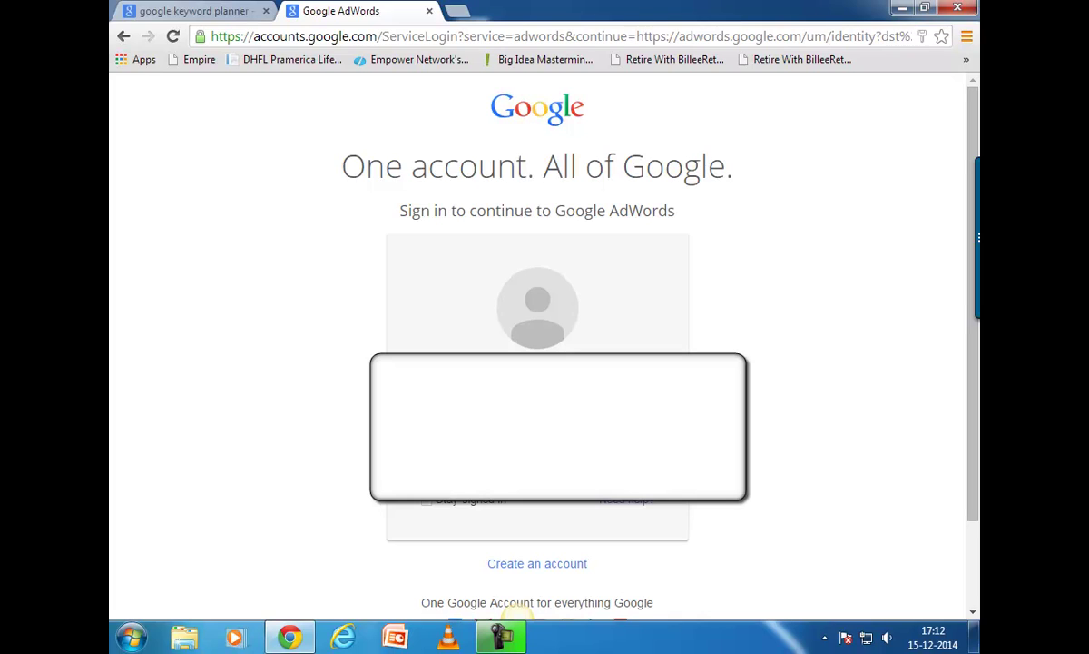
{"action": "key", "text": "Return"}
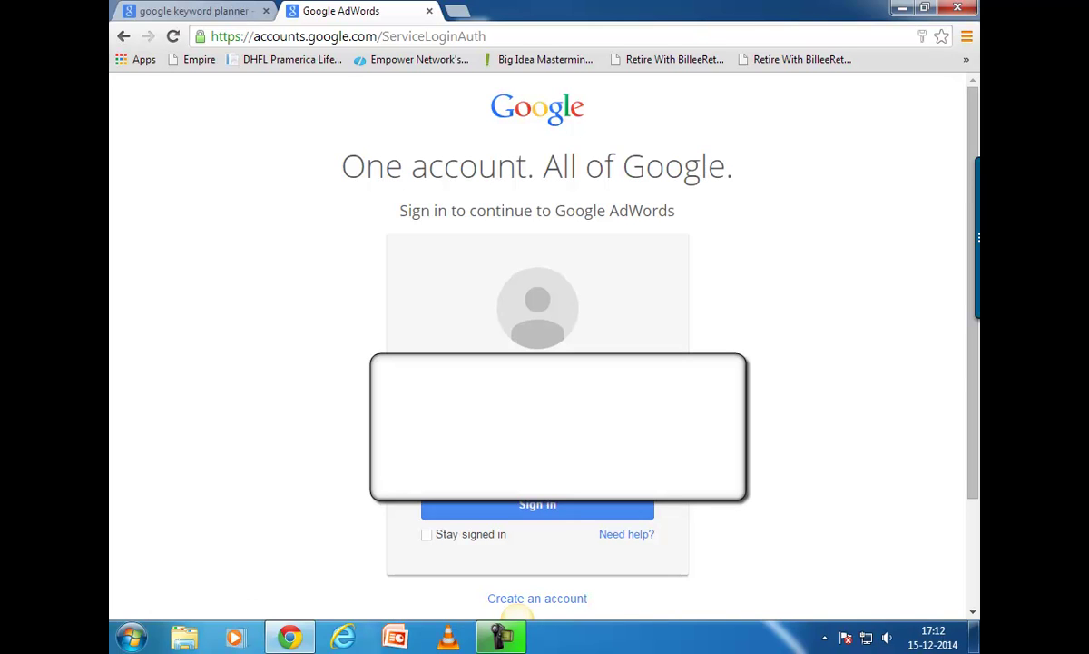
{"action": "key", "text": "Return"}
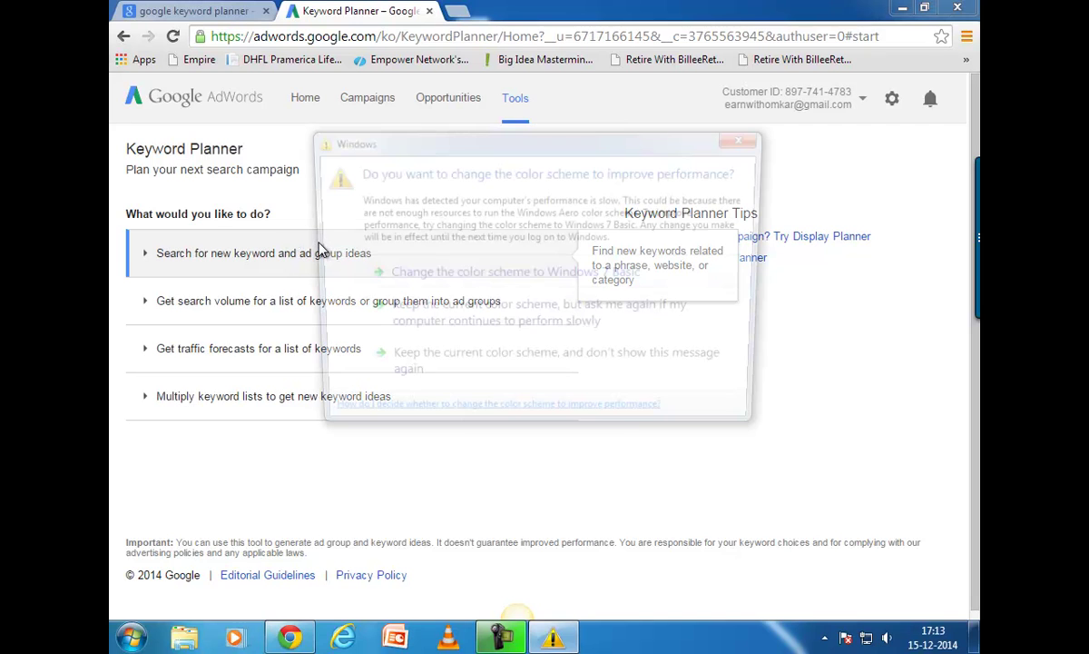
{"action": "left_click", "coordinate": [749, 137]}
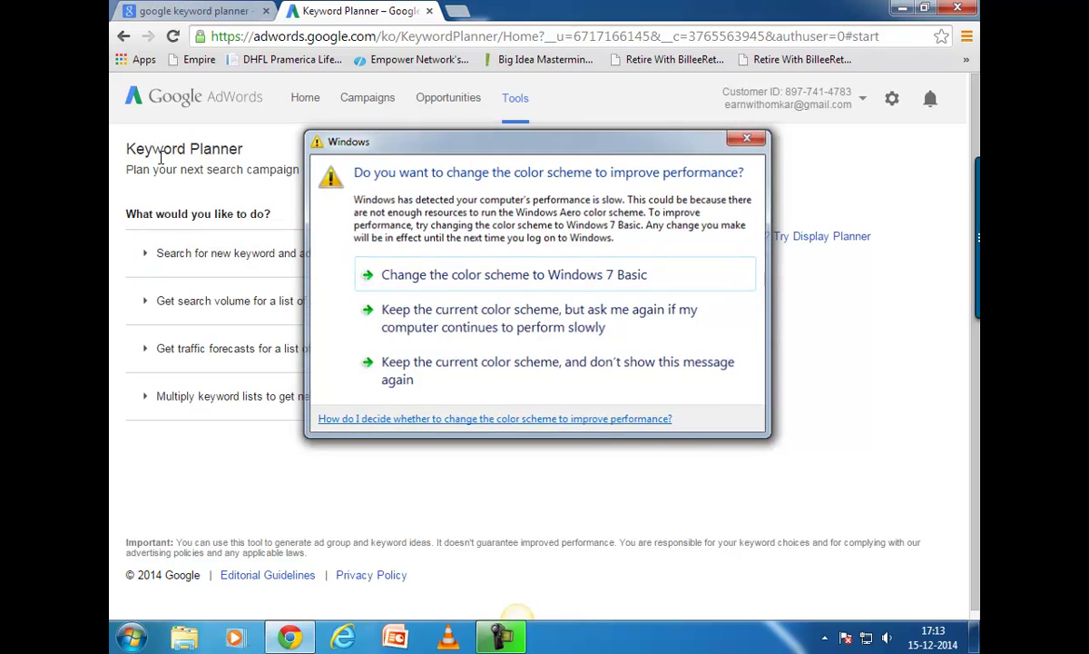
- Get new keyword and ad group ideas for the product or service "how to start your business"
{"action": "left_click", "coordinate": [309, 262]}
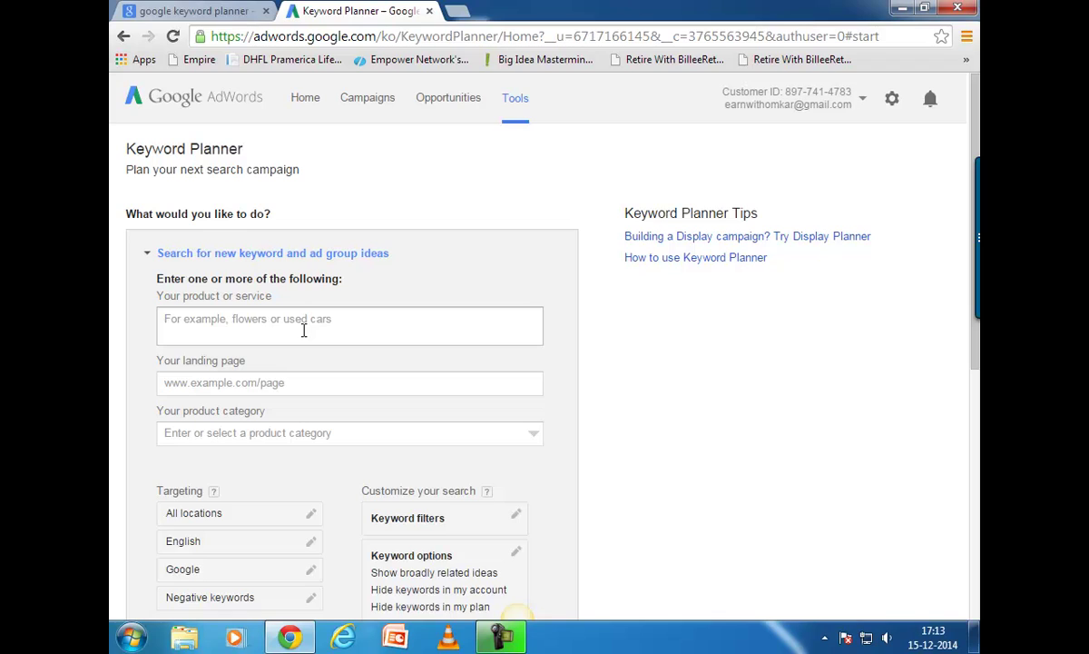
{"action": "left_click", "coordinate": [304, 330]}
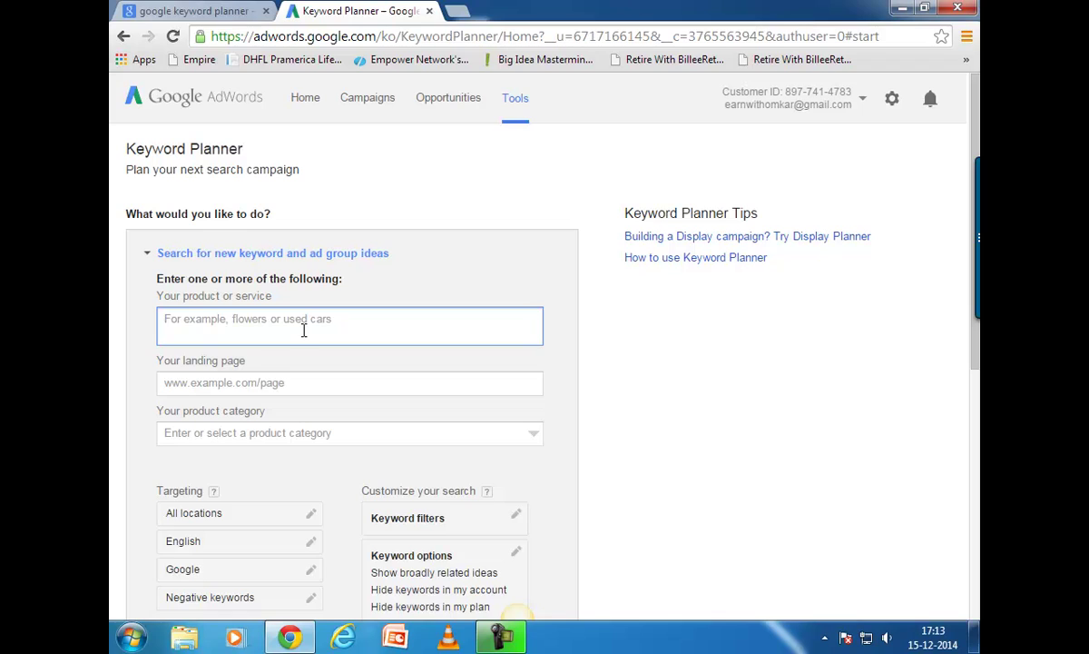
{"action": "type", "text": "how to "}
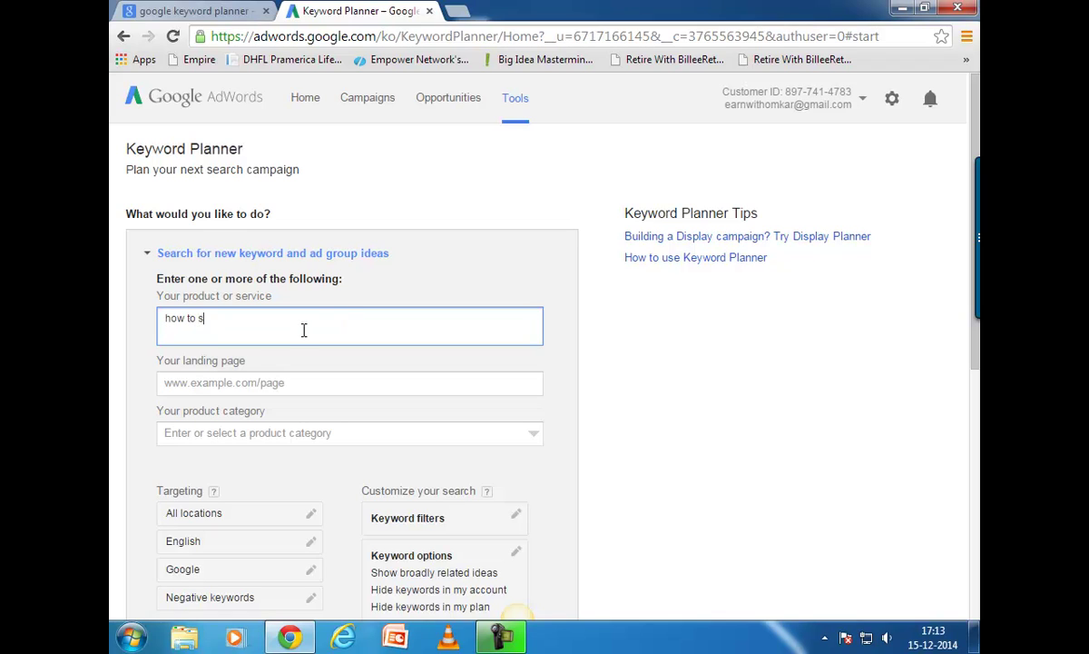
{"action": "type", "text": "start your business"}
{"action": "scroll", "coordinate": [764, 385], "scroll_direction": "down", "scroll_amount": 2}
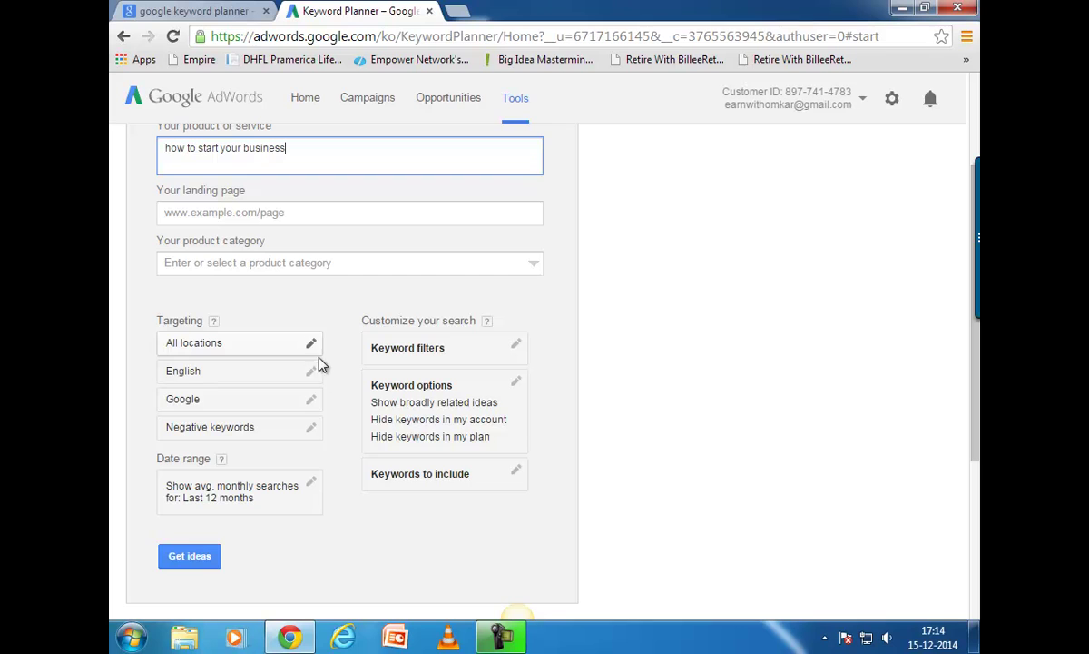
{"action": "scroll", "coordinate": [318, 579], "scroll_direction": "up", "scroll_amount": 2}
{"action": "scroll", "coordinate": [322, 579], "scroll_direction": "down", "scroll_amount": 1}
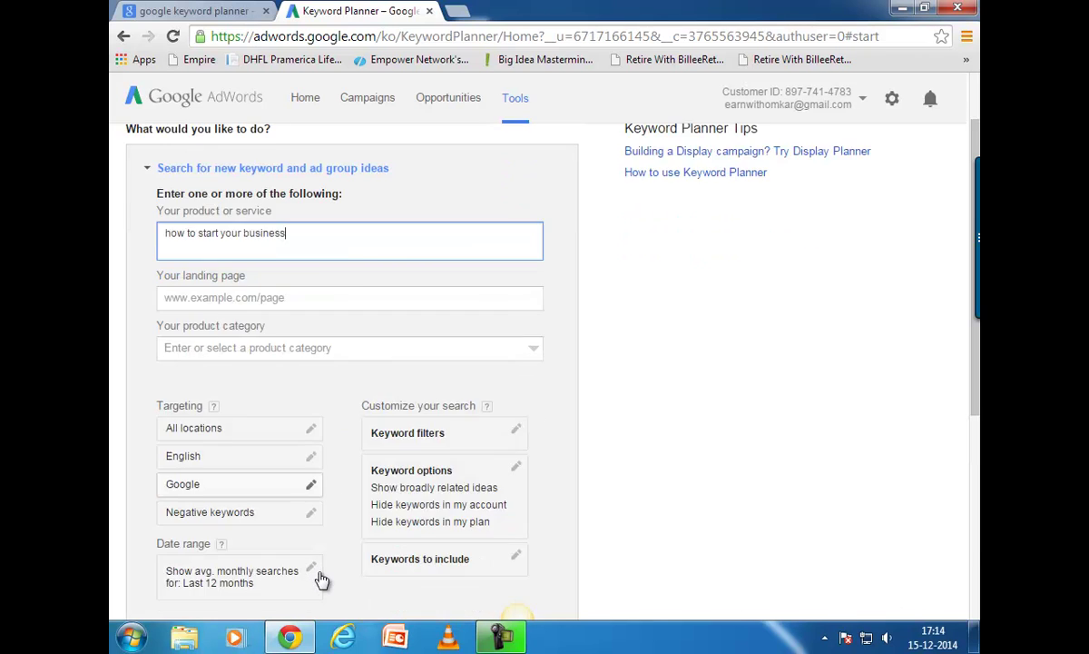
{"action": "scroll", "coordinate": [322, 579], "scroll_direction": "down", "scroll_amount": 3}
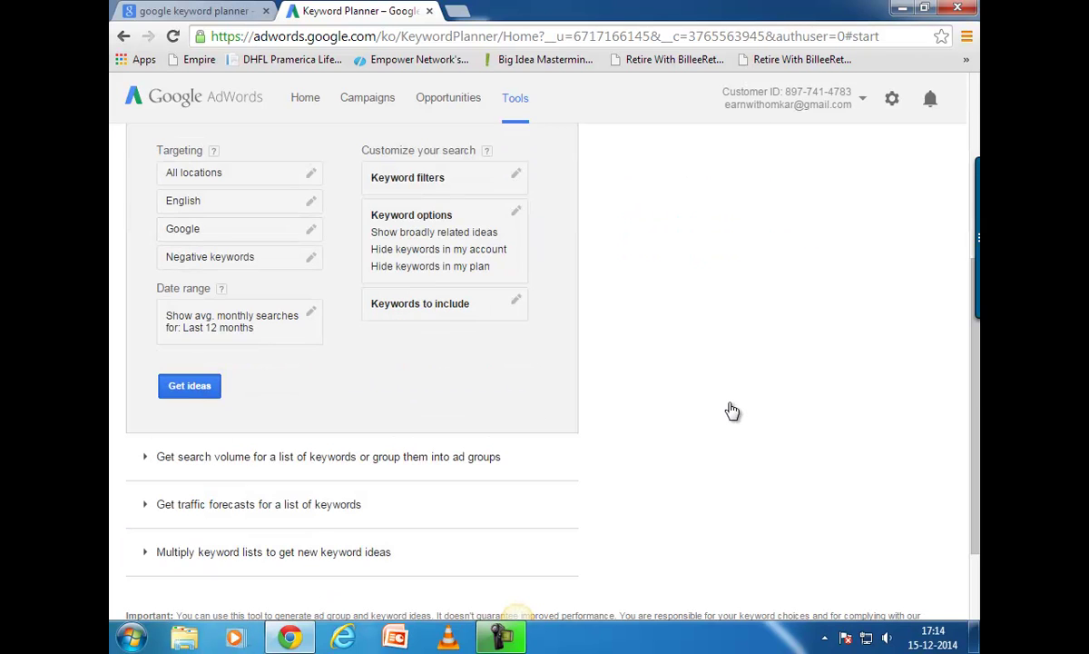
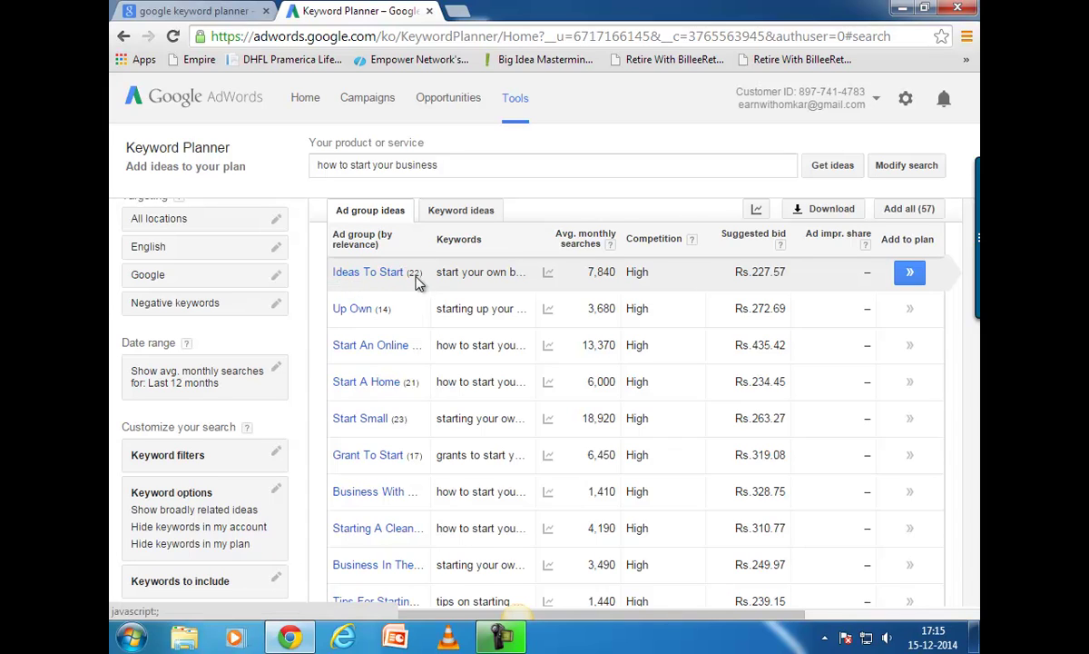
- Review the keywords in the Ideas To Start ad group and return to the list of ad group ideas
{"action": "left_click", "coordinate": [350, 275]}
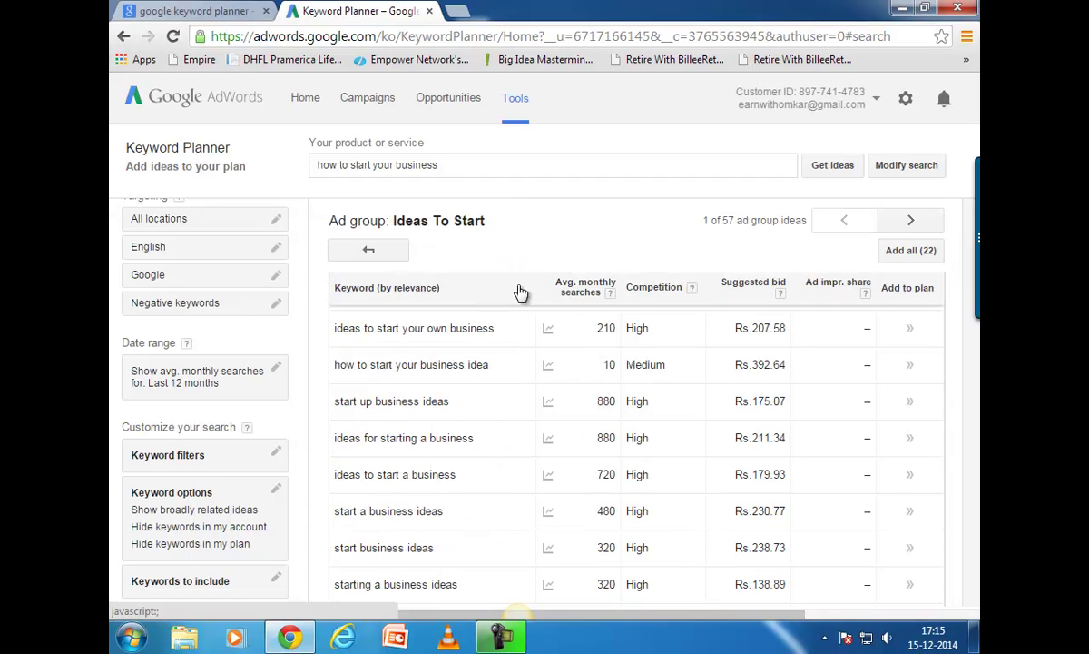
{"action": "scroll", "coordinate": [537, 452], "scroll_direction": "down", "scroll_amount": 3}
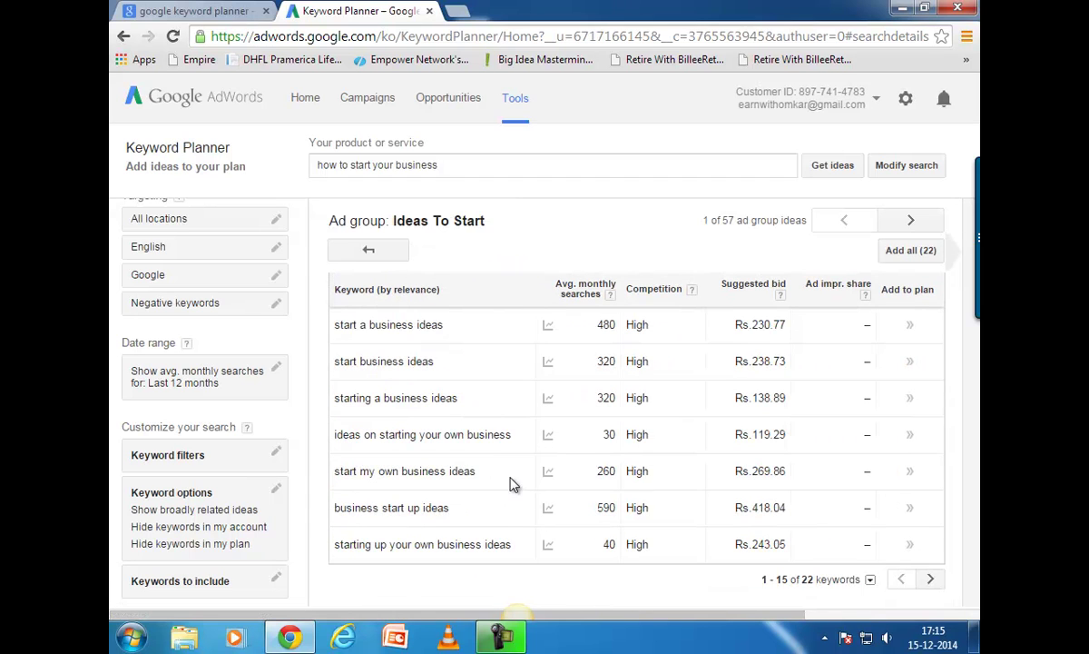
{"action": "scroll", "coordinate": [501, 515], "scroll_direction": "up", "scroll_amount": 1}
{"action": "scroll", "coordinate": [505, 518], "scroll_direction": "up", "scroll_amount": 5}
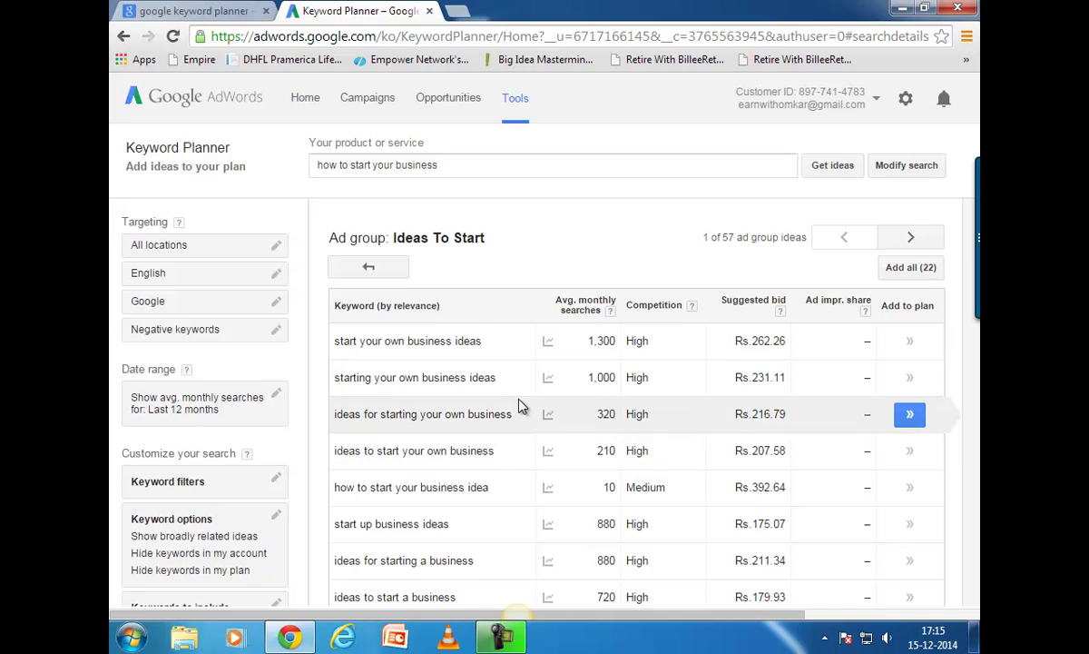
{"action": "left_click", "coordinate": [364, 269]}
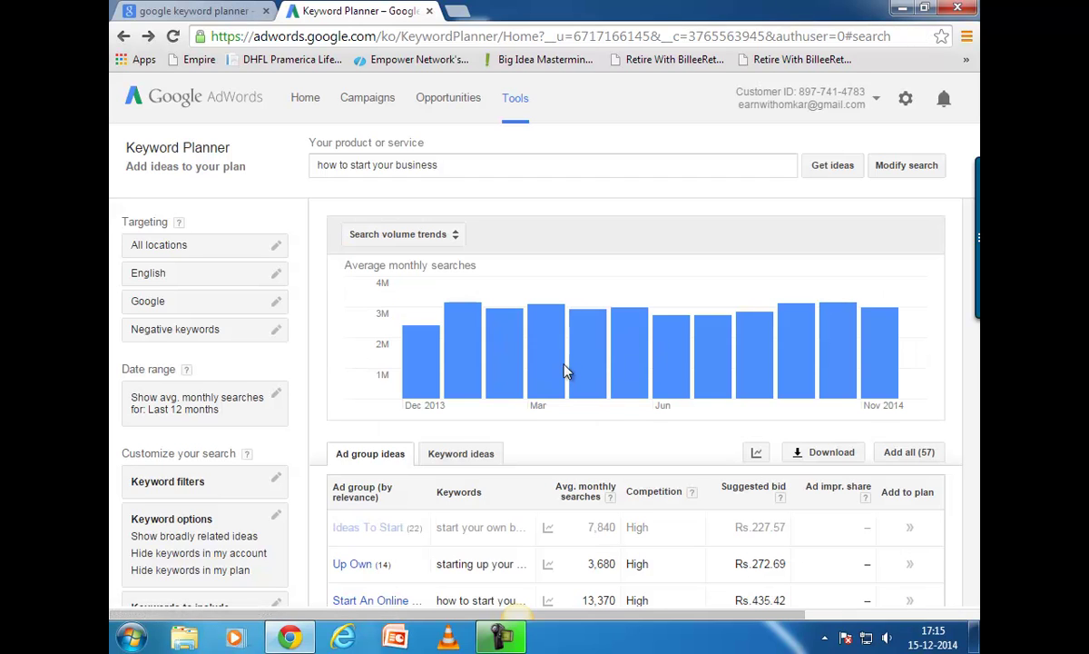
- Examine the ad group ideas with their keyword counts, average monthly searches and competition, dismissing the Windows color scheme message
{"action": "scroll", "coordinate": [429, 443], "scroll_direction": "down", "scroll_amount": 2}
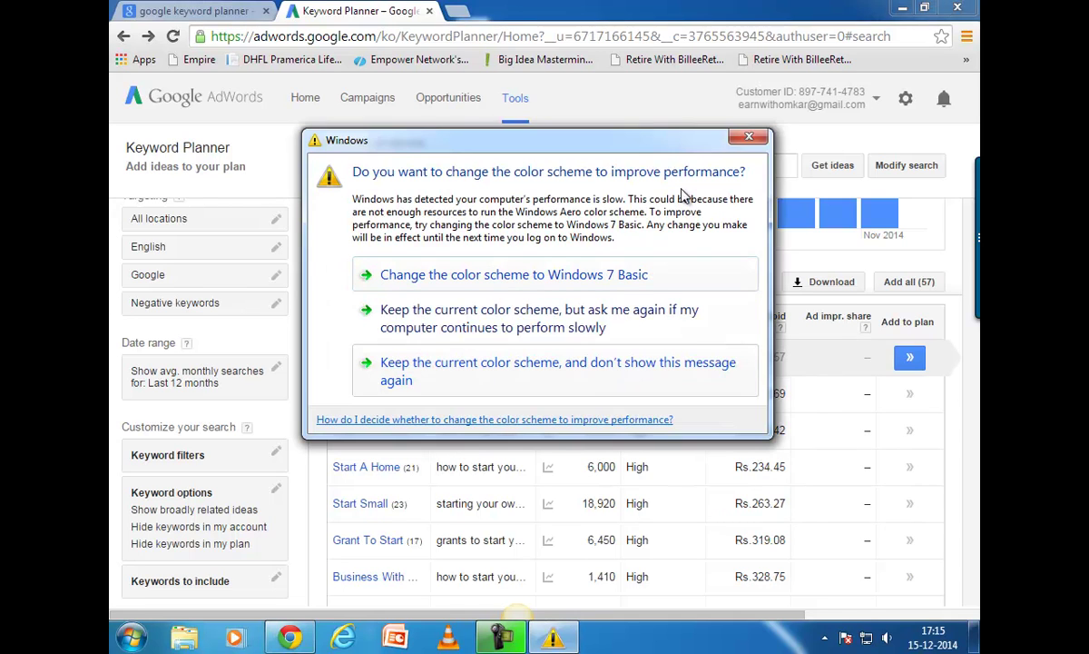
{"action": "left_click", "coordinate": [751, 138]}
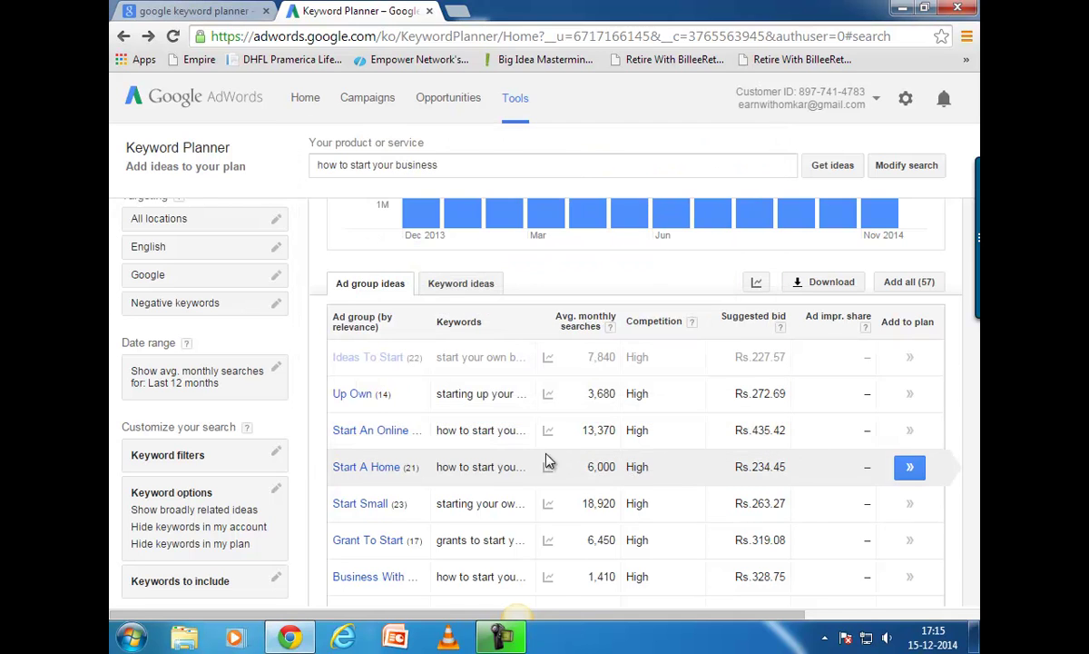
{"action": "double_click", "coordinate": [414, 358]}
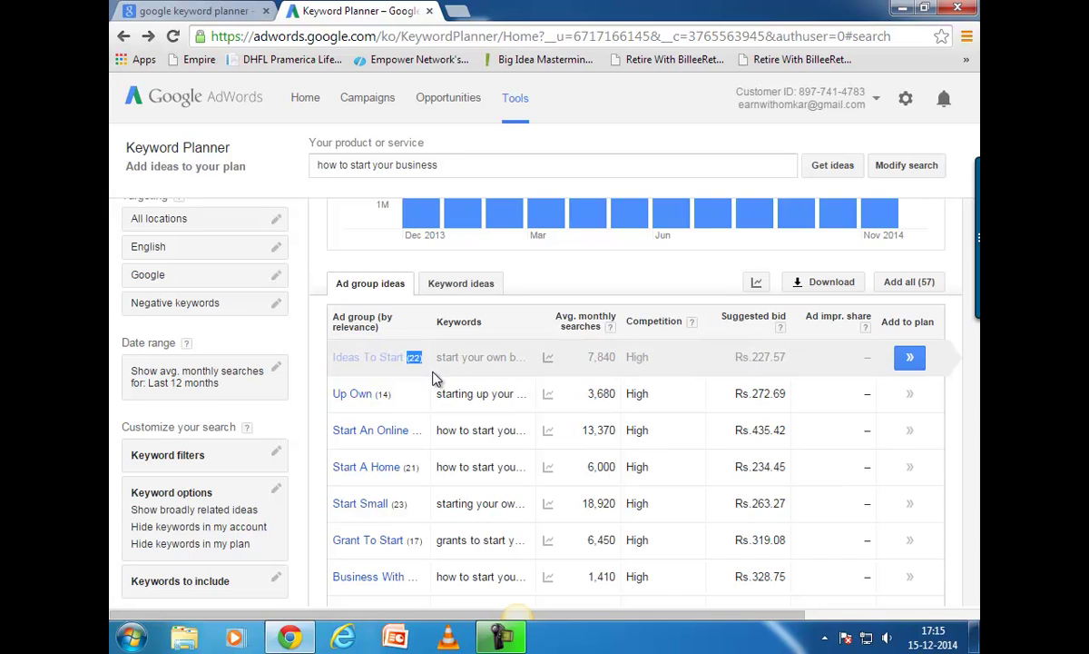
{"action": "left_click", "coordinate": [426, 384]}
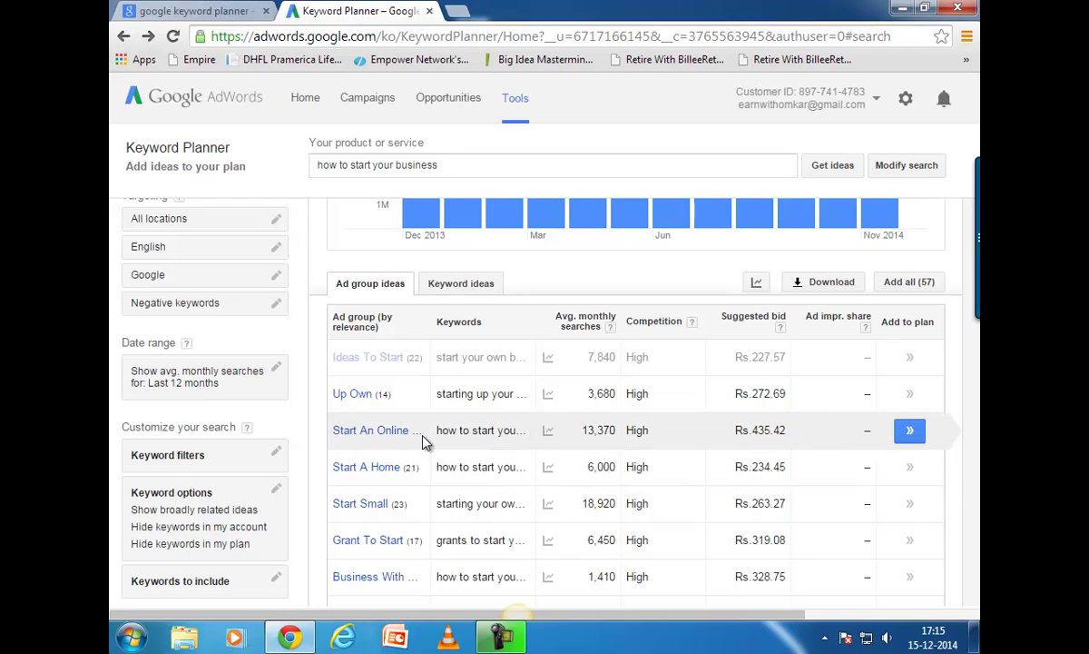
{"action": "scroll", "coordinate": [425, 440], "scroll_direction": "down", "scroll_amount": 1}
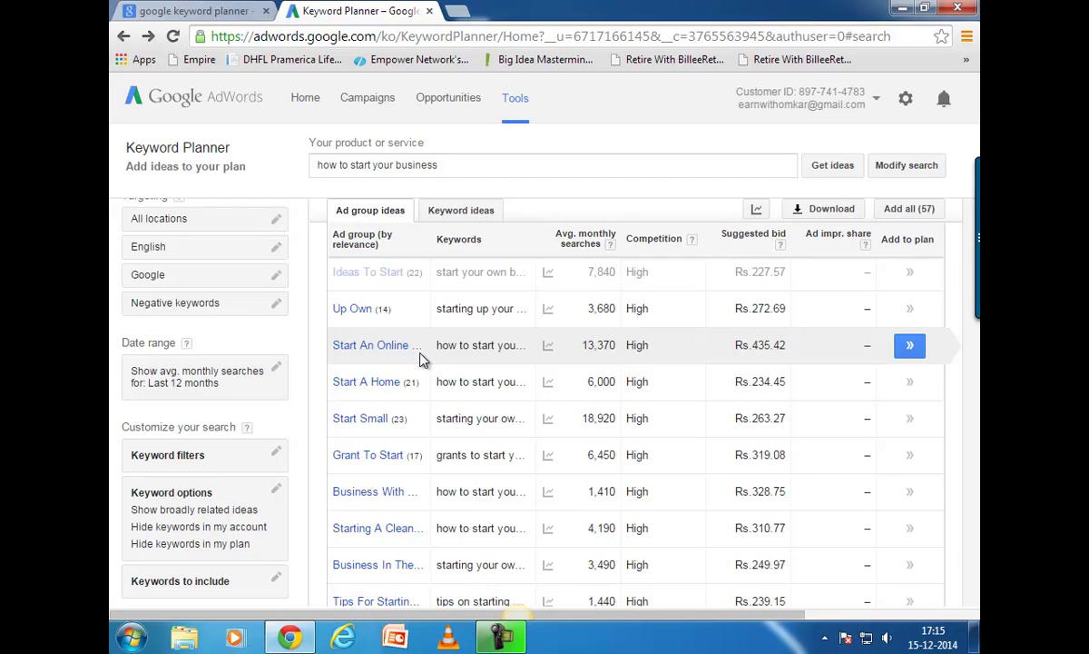
{"action": "scroll", "coordinate": [400, 454], "scroll_direction": "down", "scroll_amount": 2}
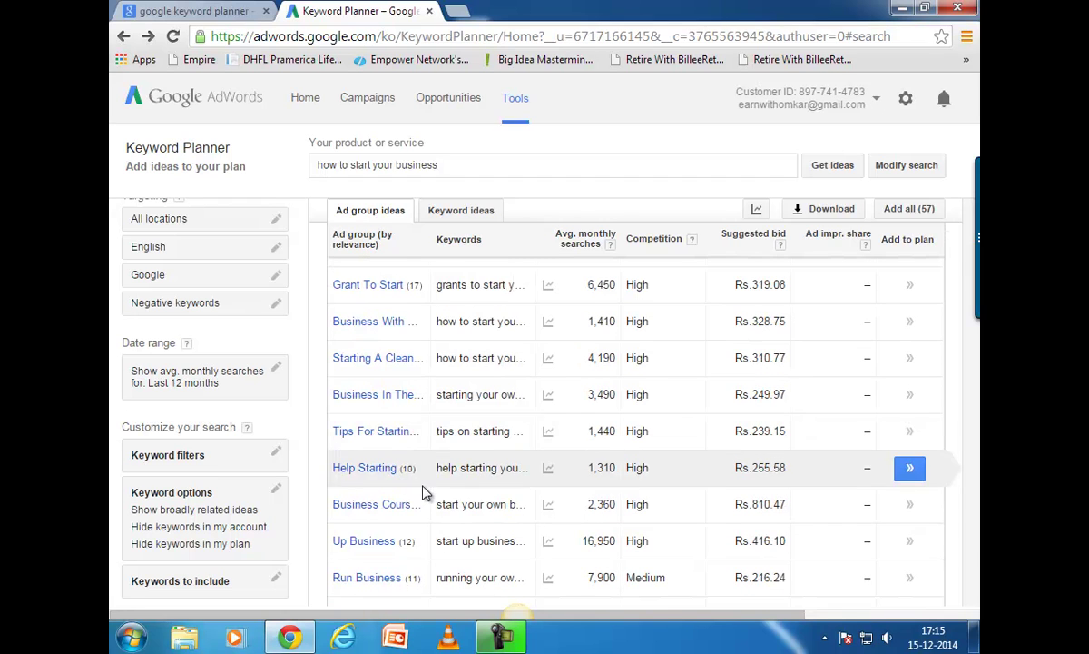
{"action": "scroll", "coordinate": [427, 454], "scroll_direction": "up", "scroll_amount": 1}
{"action": "scroll", "coordinate": [433, 430], "scroll_direction": "up", "scroll_amount": 2}
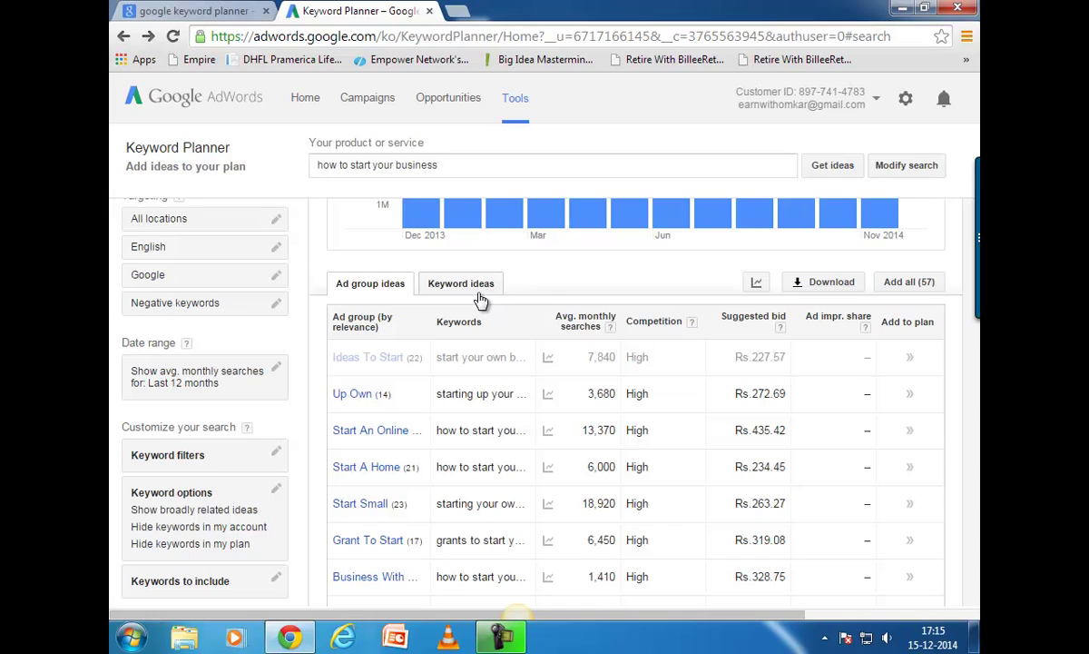
- Show the individual keyword ideas and review their average monthly searches, competition and suggested bids
{"action": "left_click", "coordinate": [456, 285]}
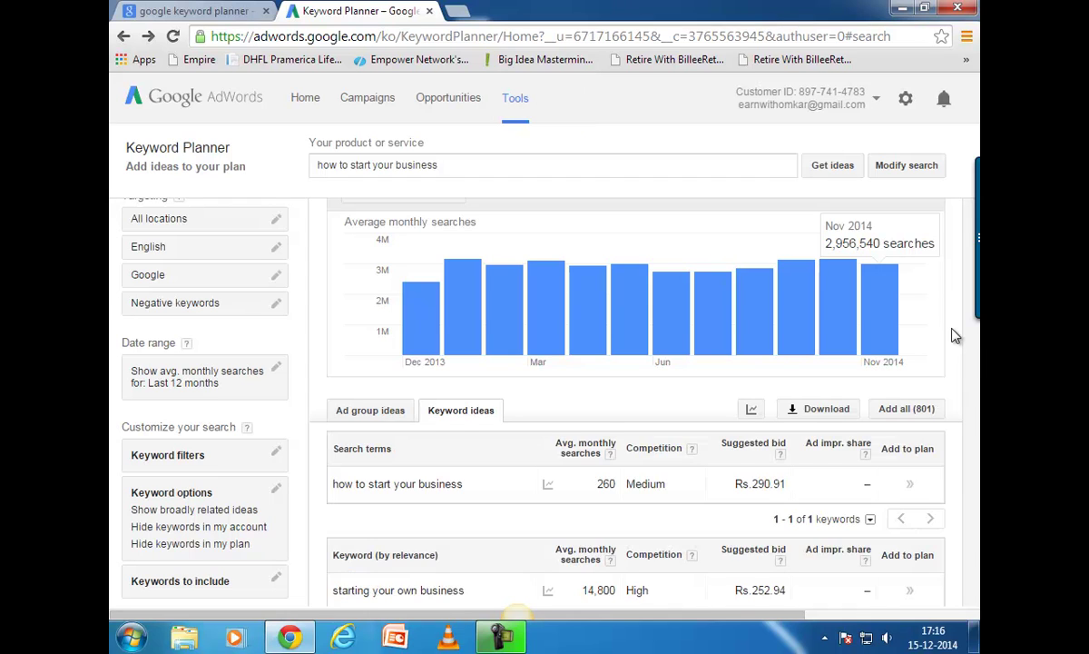
{"action": "scroll", "coordinate": [955, 336], "scroll_direction": "down", "scroll_amount": 3}
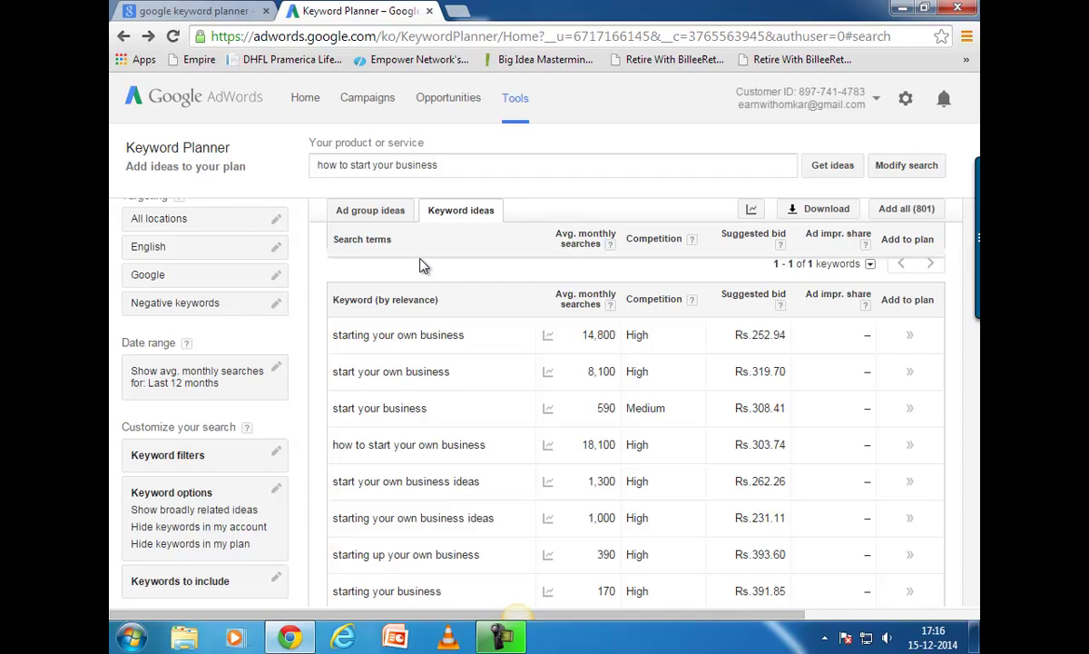
{"action": "scroll", "coordinate": [420, 264], "scroll_direction": "up", "scroll_amount": 3}
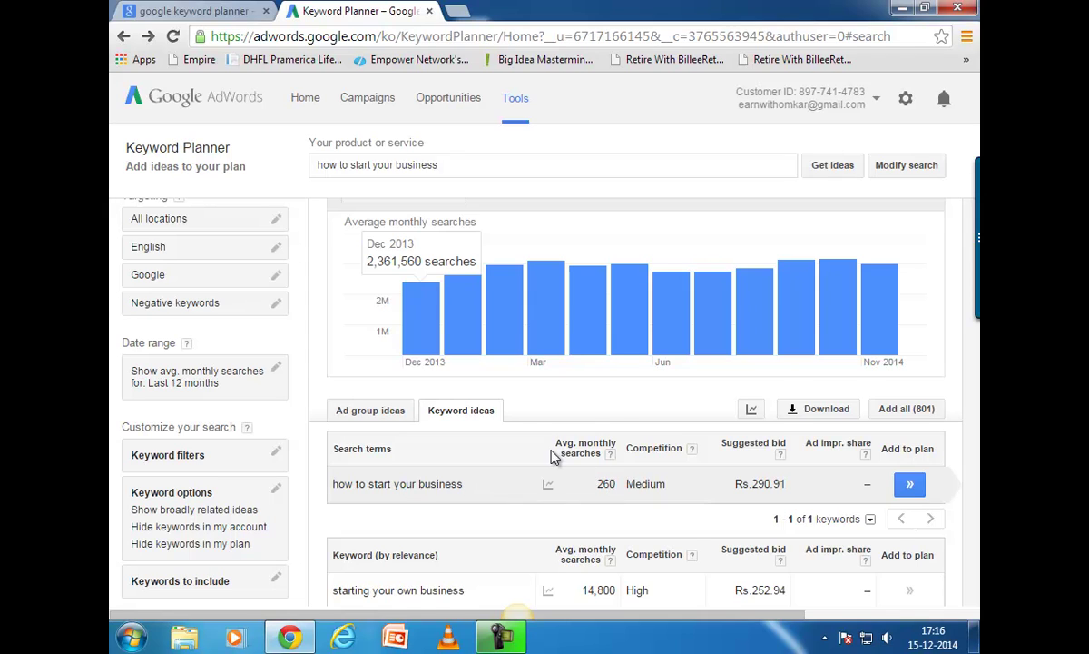
{"action": "scroll", "coordinate": [454, 441], "scroll_direction": "down", "scroll_amount": 2}
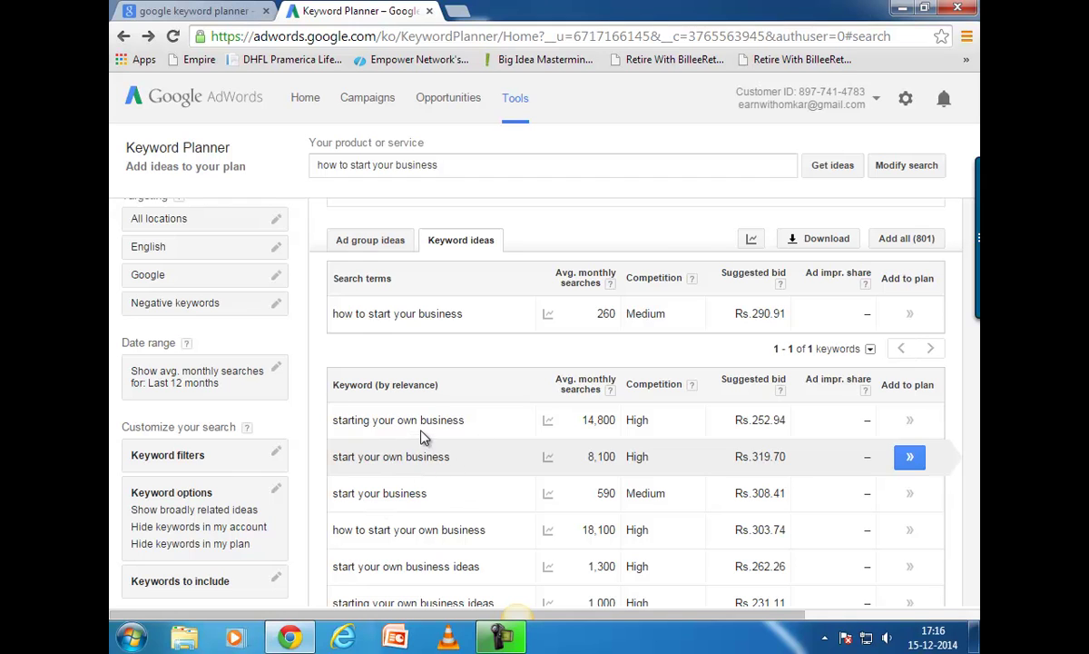
{"action": "scroll", "coordinate": [503, 419], "scroll_direction": "down", "scroll_amount": 1}
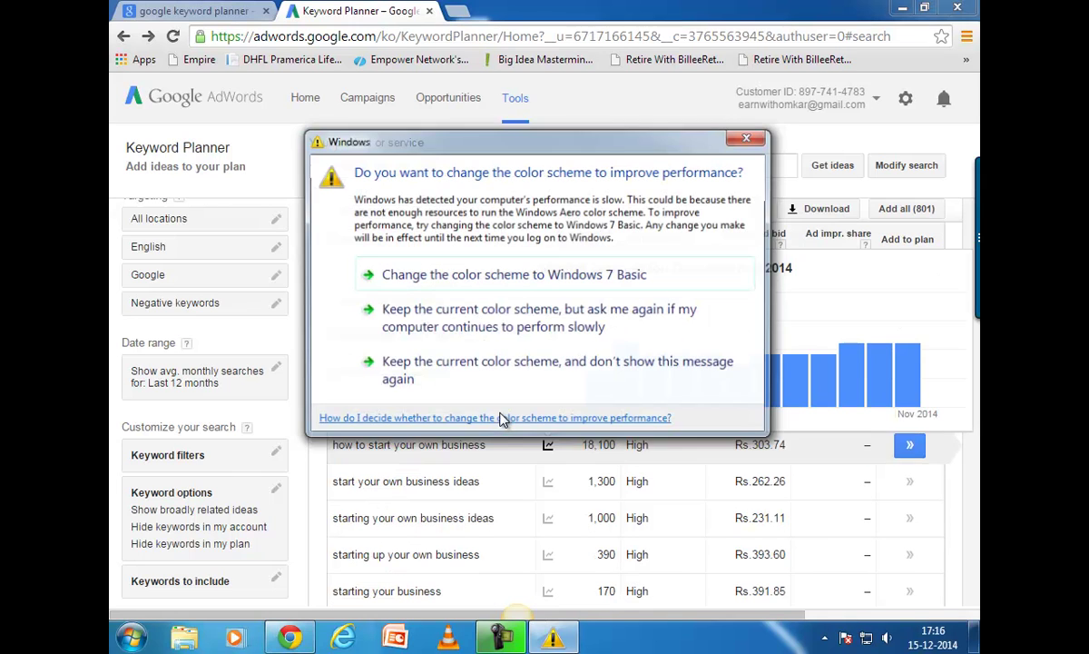
- Dismiss the Windows color scheme message and compare average monthly searches and competition across the related keyword ideas
{"action": "left_click", "coordinate": [753, 139]}
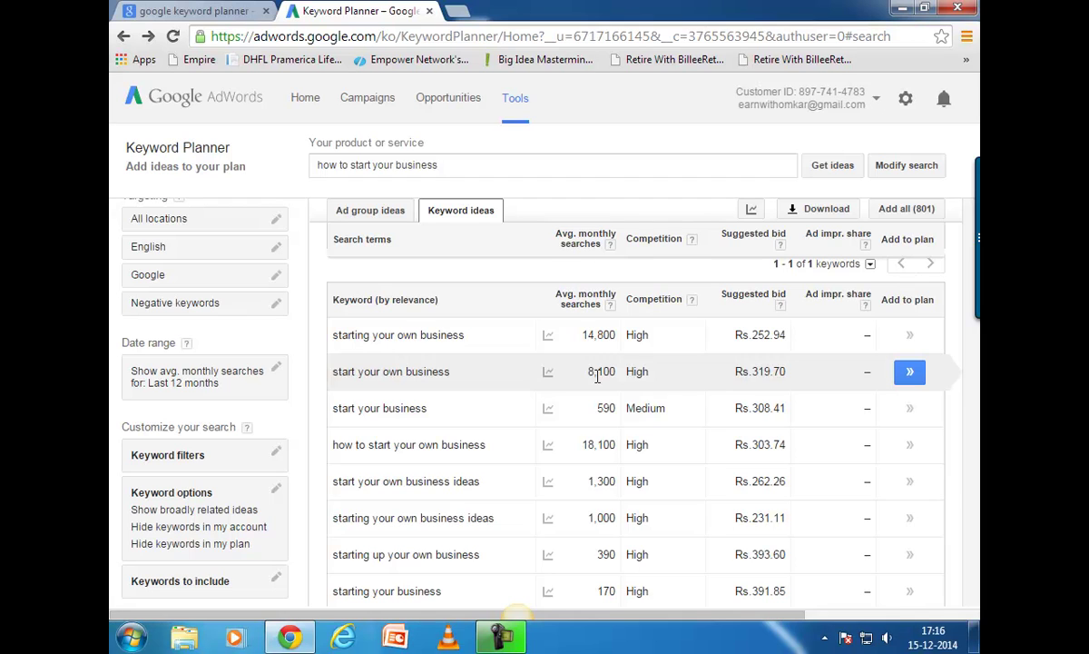
{"action": "scroll", "coordinate": [597, 376], "scroll_direction": "down", "scroll_amount": 3}
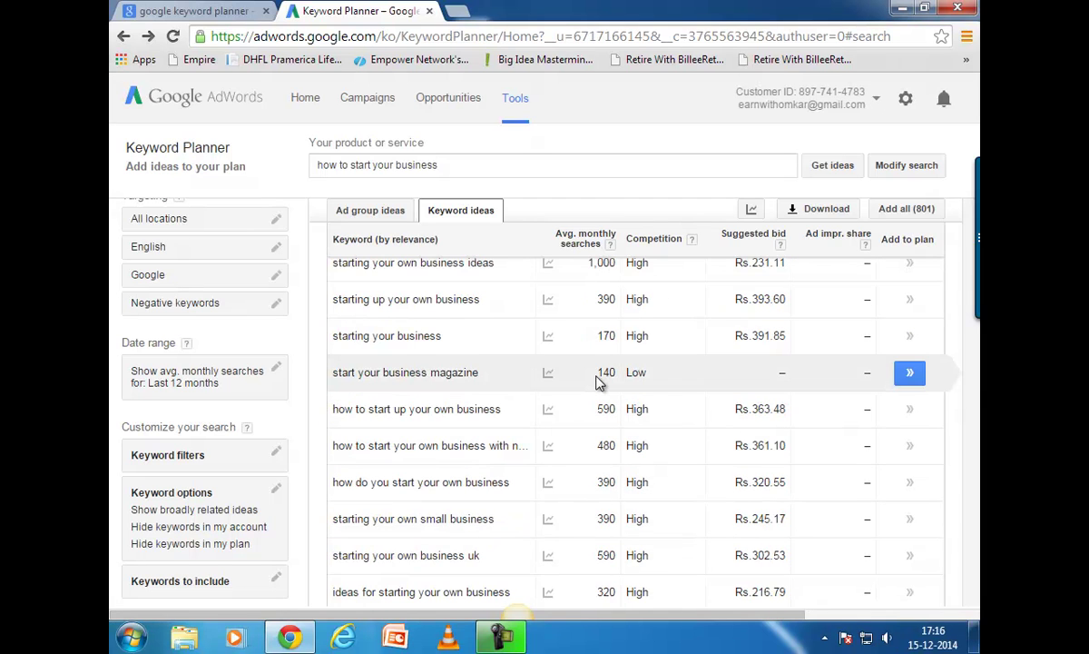
{"action": "scroll", "coordinate": [597, 376], "scroll_direction": "up", "scroll_amount": 1}
{"action": "scroll", "coordinate": [599, 384], "scroll_direction": "up", "scroll_amount": 3}
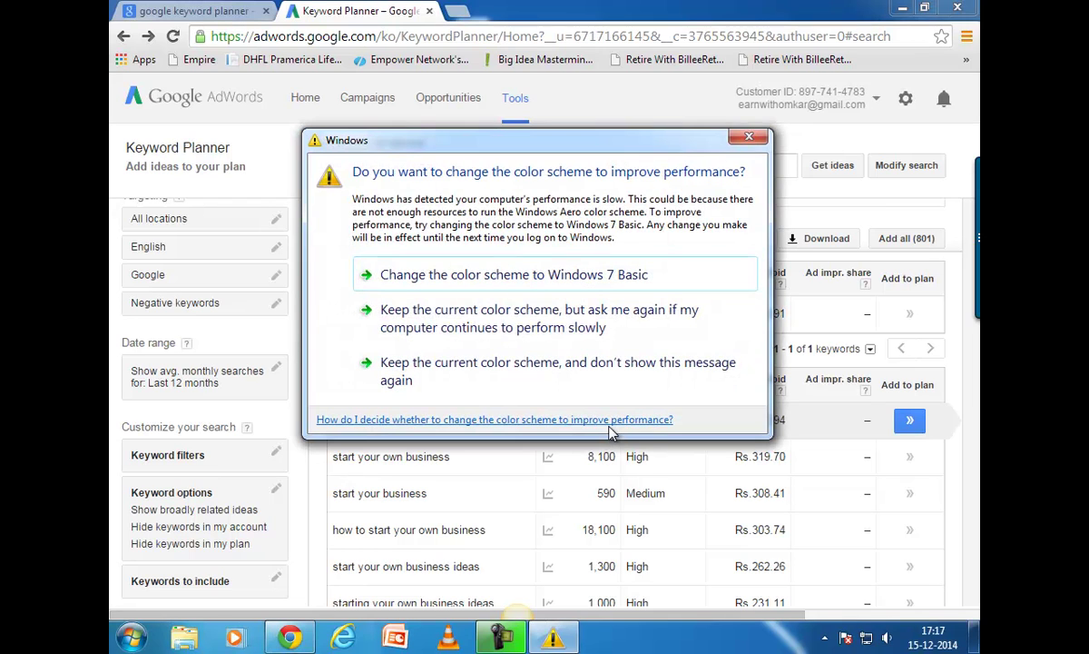
- Close the reappearing color scheme message, examine the keyword ideas by relevance again, and return to the search volume trends chart
{"action": "left_click", "coordinate": [748, 138]}
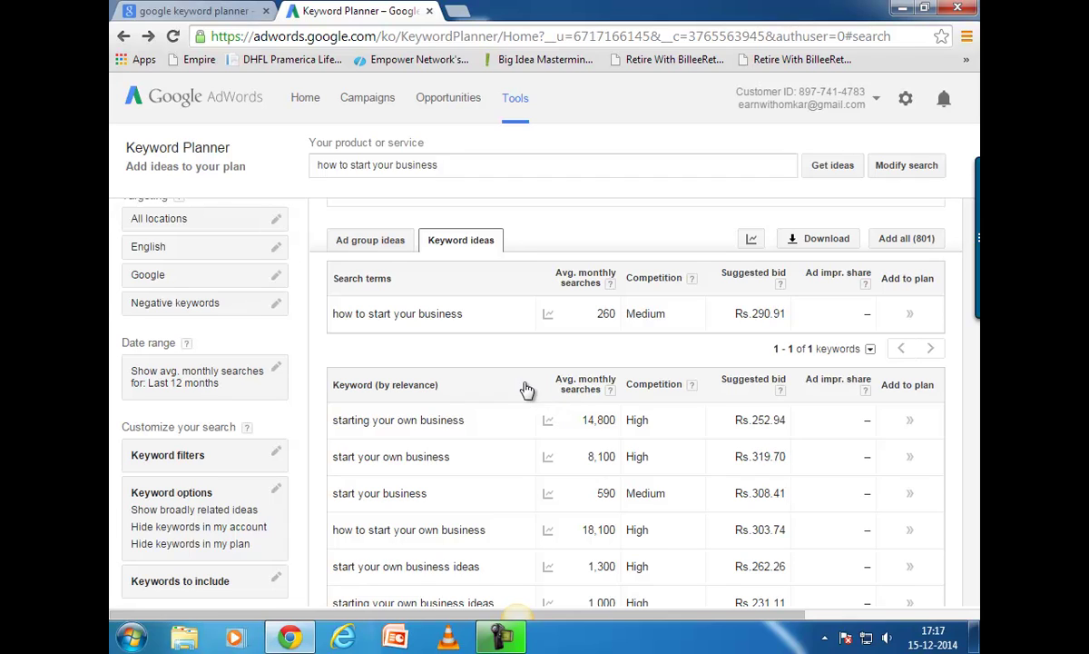
{"action": "scroll", "coordinate": [524, 372], "scroll_direction": "down", "scroll_amount": 2}
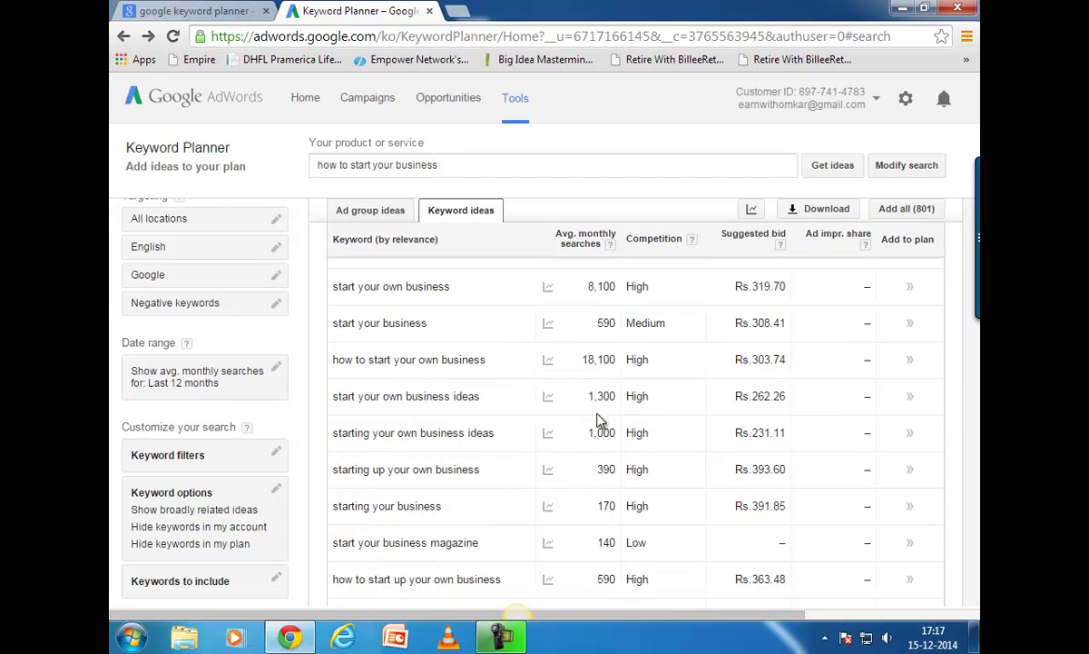
{"action": "scroll", "coordinate": [627, 362], "scroll_direction": "up", "scroll_amount": 1}
{"action": "scroll", "coordinate": [617, 389], "scroll_direction": "up", "scroll_amount": 1}
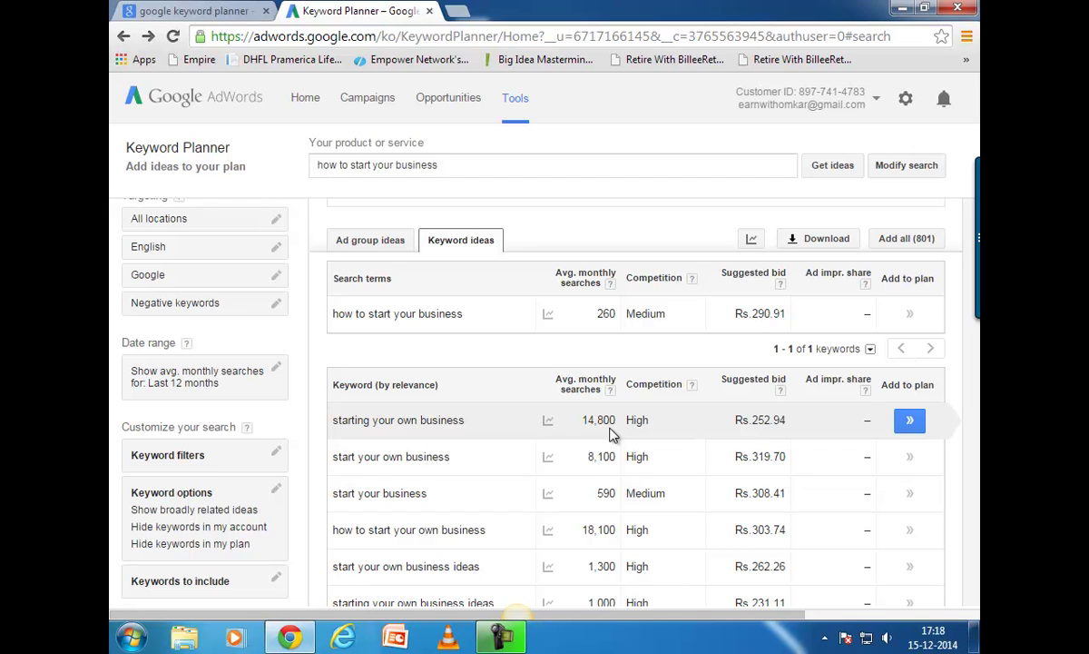
{"action": "scroll", "coordinate": [610, 434], "scroll_direction": "down", "scroll_amount": 10}
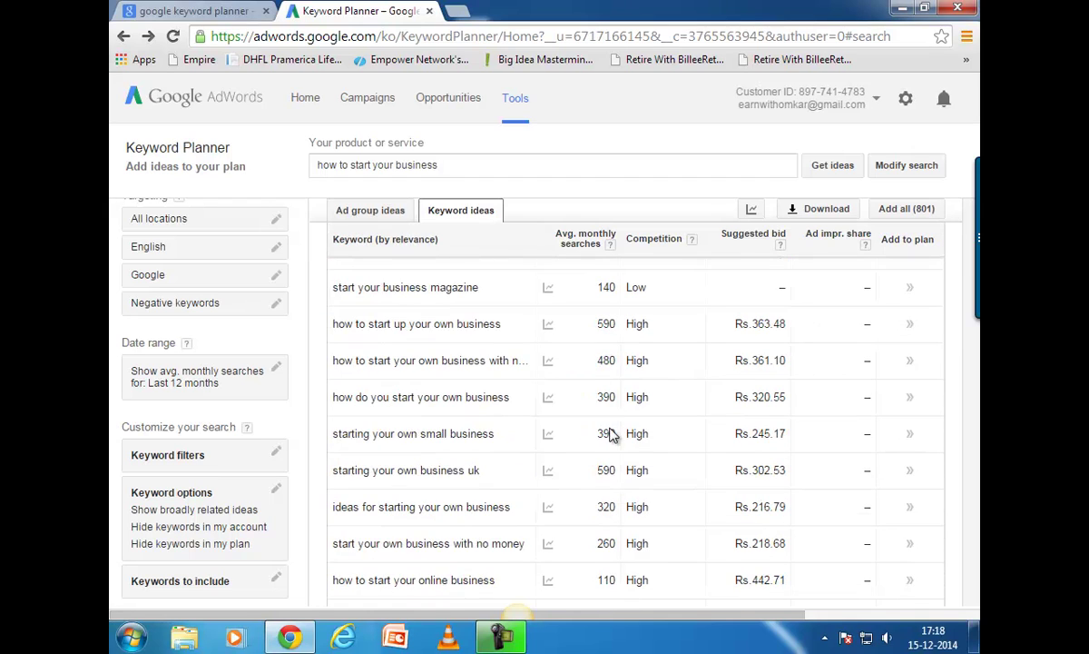
{"action": "scroll", "coordinate": [610, 434], "scroll_direction": "up", "scroll_amount": 6}
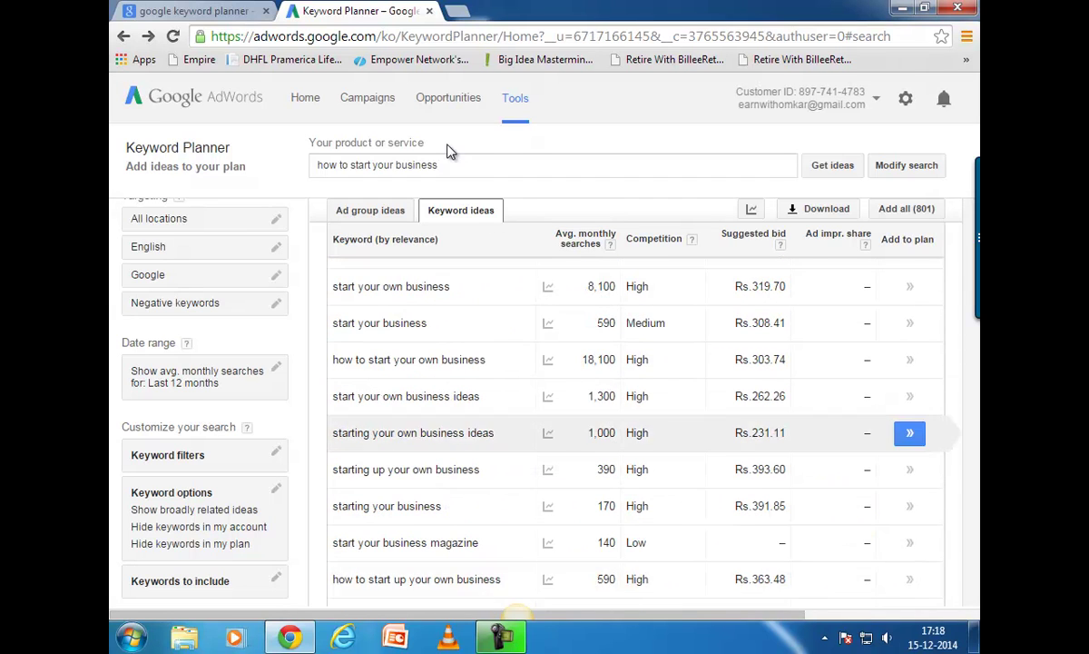
{"action": "scroll", "coordinate": [454, 236], "scroll_direction": "up", "scroll_amount": 3}
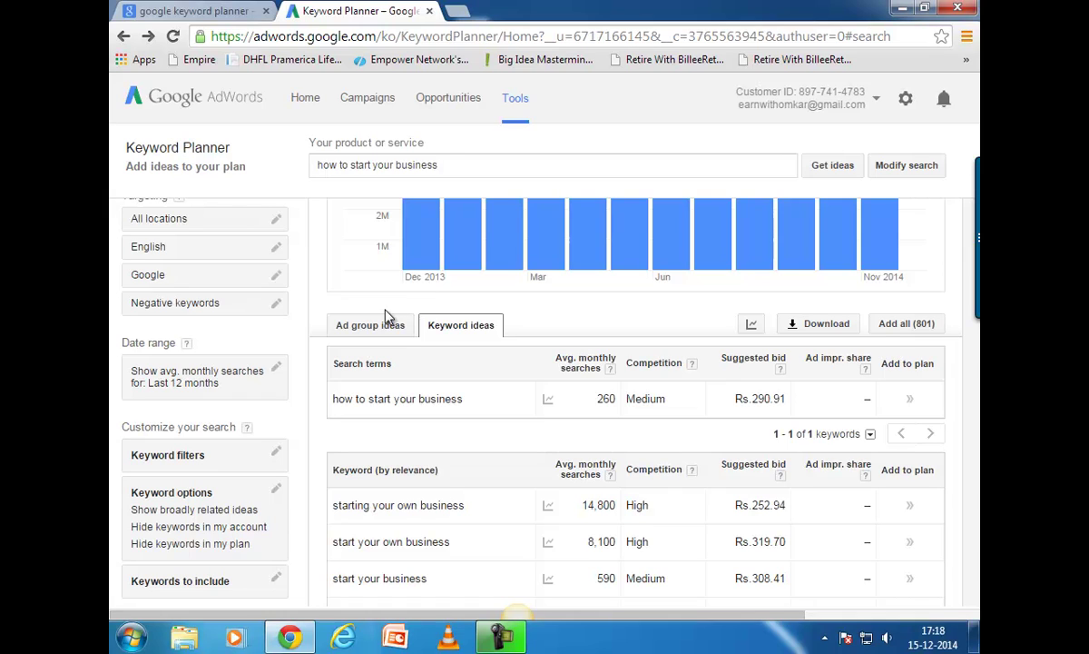
{"action": "scroll", "coordinate": [386, 314], "scroll_direction": "up", "scroll_amount": 2}
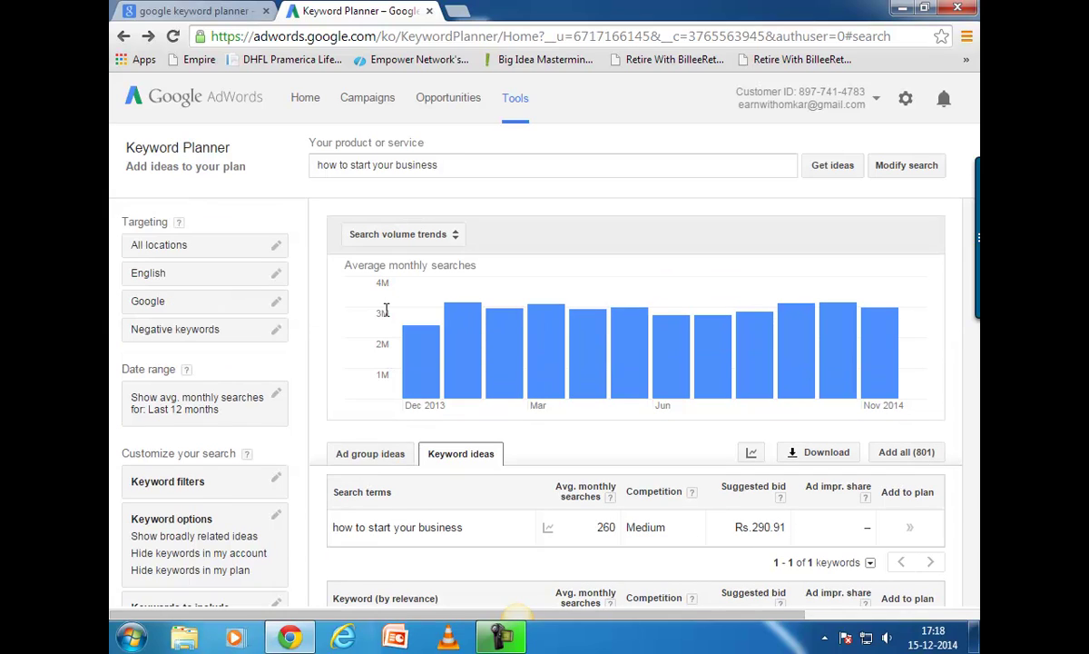